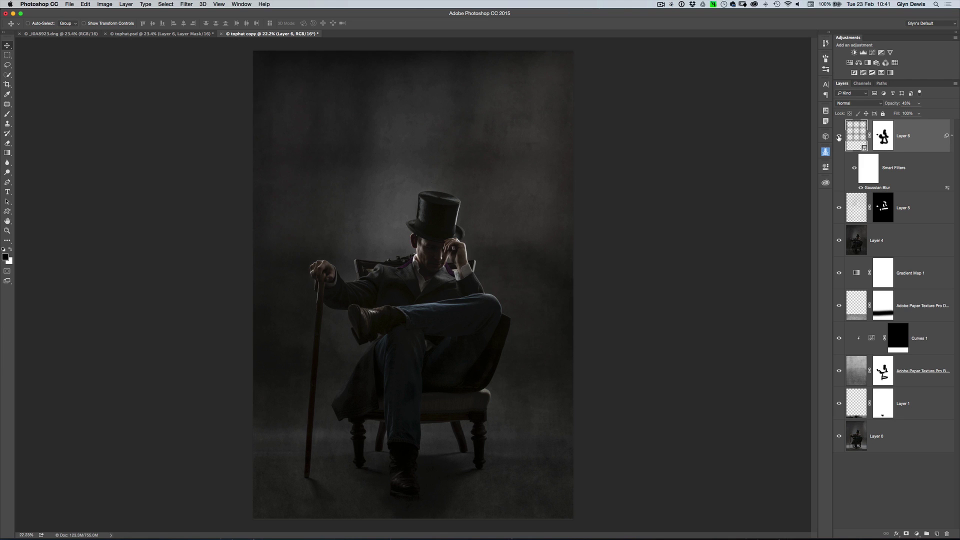
Toggle Layer 6's blurred shadow off and on twice to compare the image.
left_click(840, 137)
left_click(839, 136)
left_click(838, 137)
left_click(839, 138)
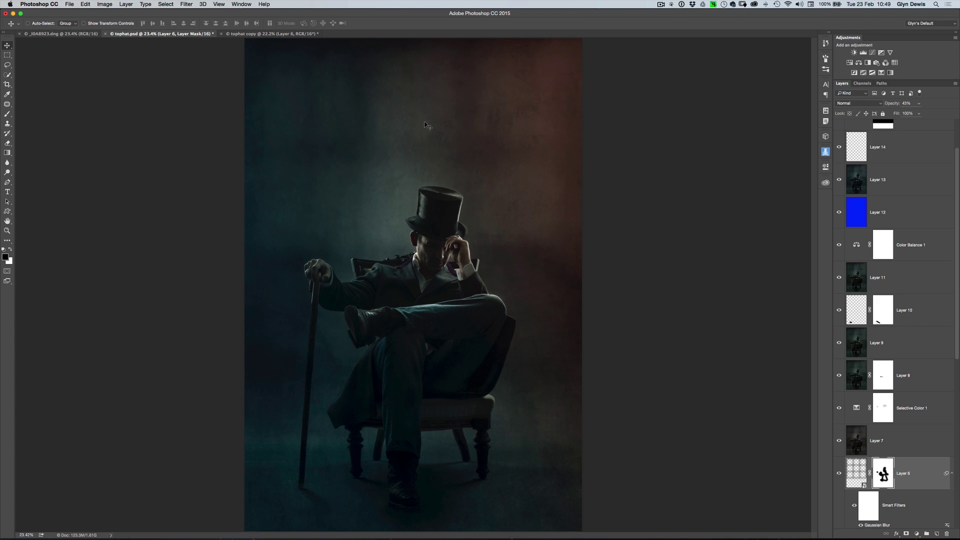
Flip twice between the raw .dng studio photo and the finished tophat.psd composite.
left_click(61, 34)
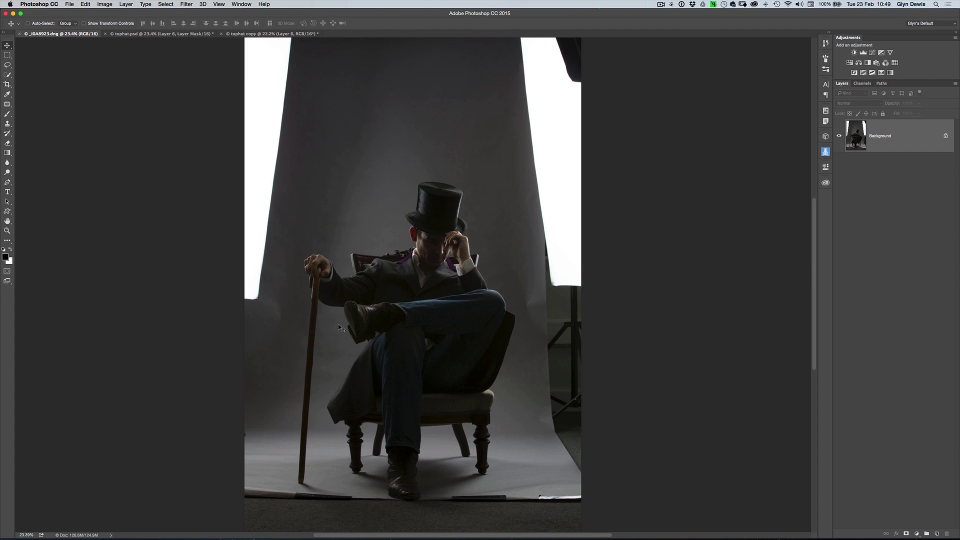
left_click(161, 33)
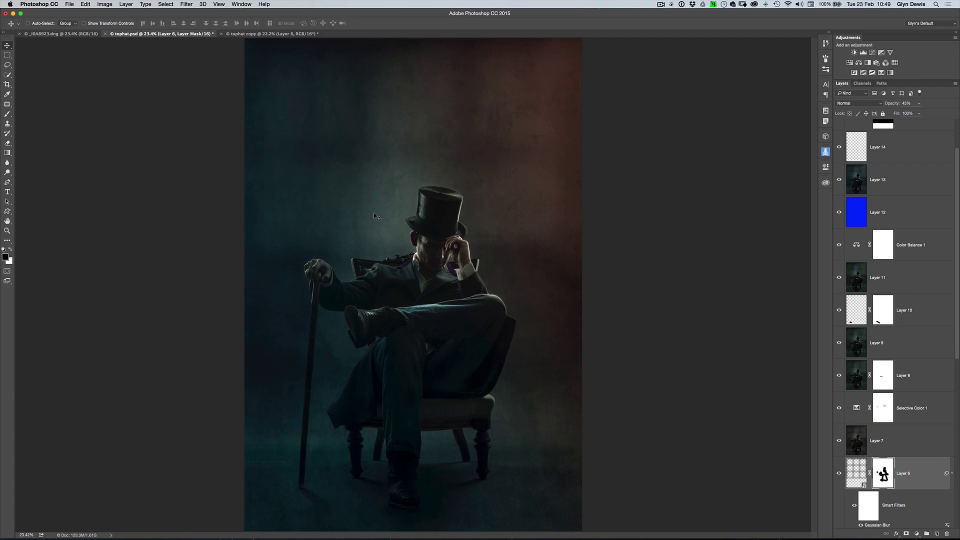
left_click(64, 34)
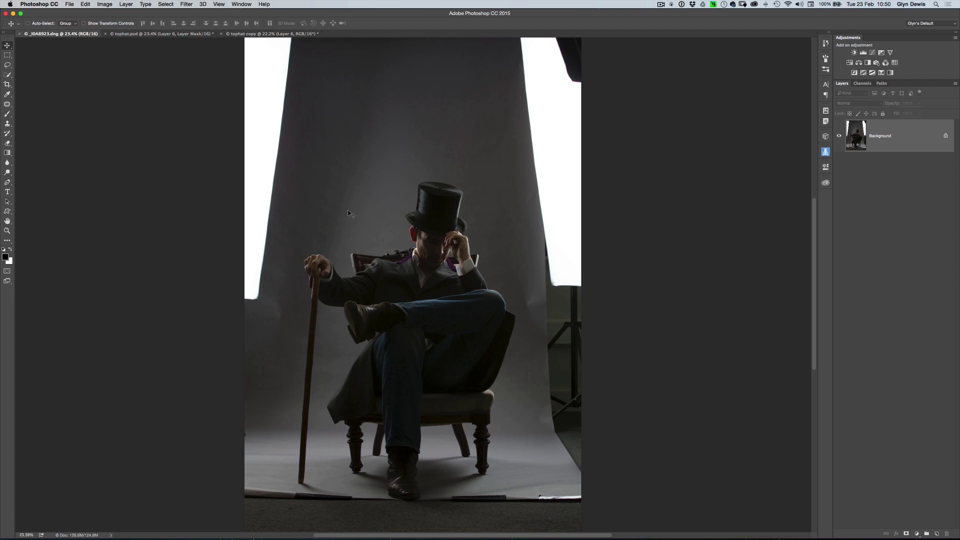
left_click(161, 34)
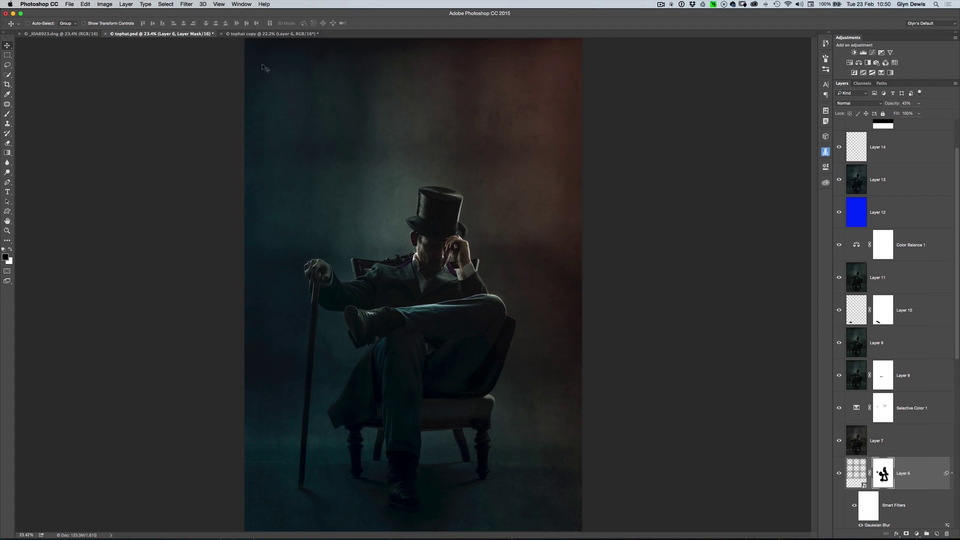
In the tophat copy document, compare Layer 6 hidden and shown, then delete it.
left_click(269, 34)
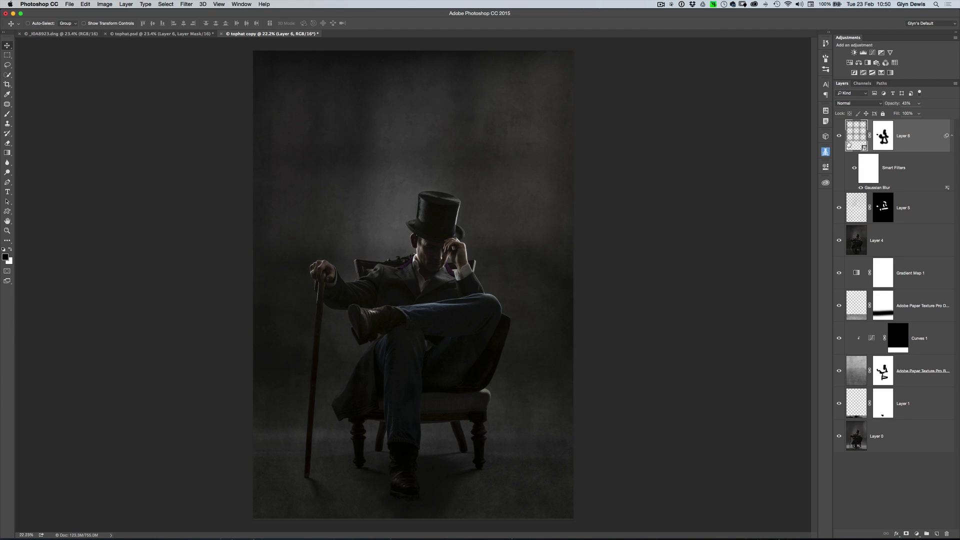
left_click(838, 138)
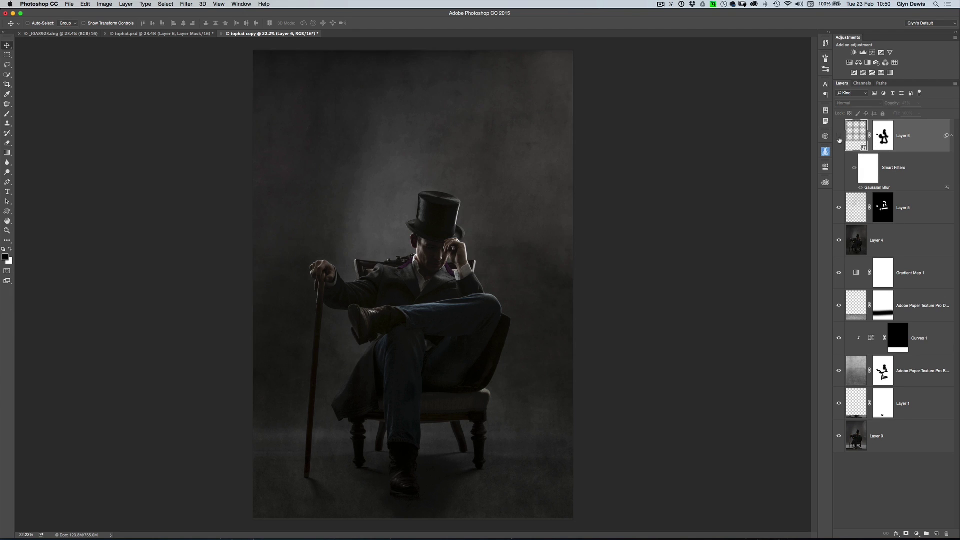
left_click(839, 137)
left_click(839, 137)
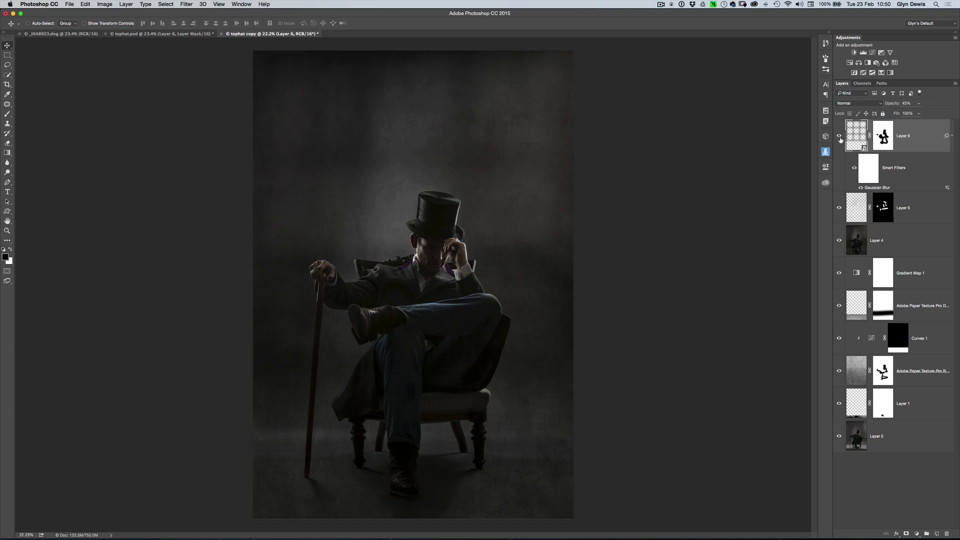
left_click(840, 137)
left_click(839, 137)
key("BackSpace")
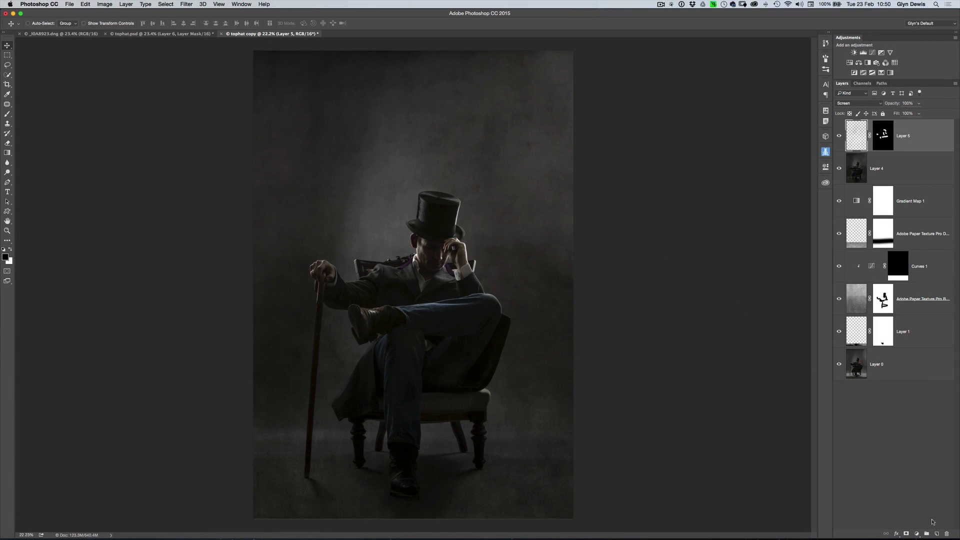
Add a new empty layer at the top and name it 'window'.
left_click(936, 532)
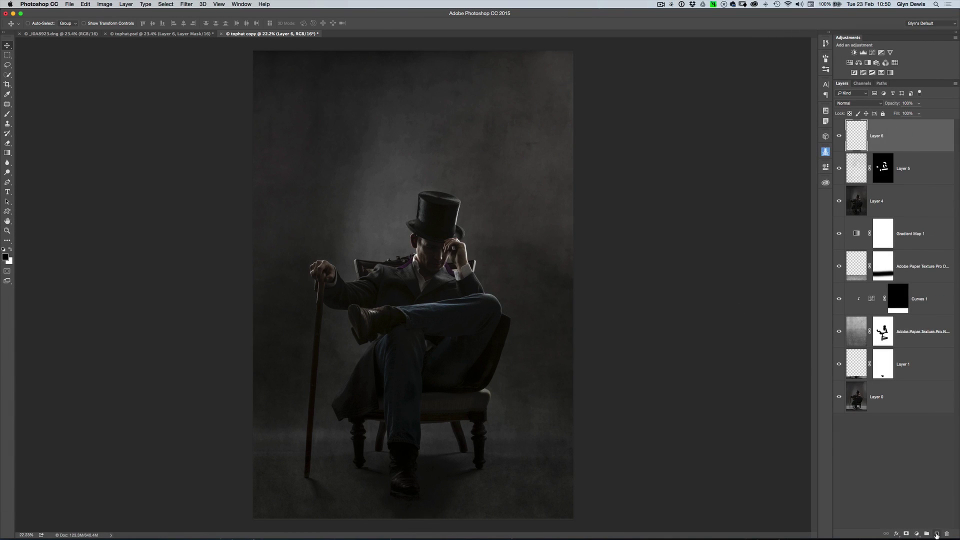
double_click(878, 136)
type("window")
key("Return")
Select the Custom Shape Tool and pick the nine-pane grid shape from the Shape picker.
left_click(8, 211)
right_click(9, 211)
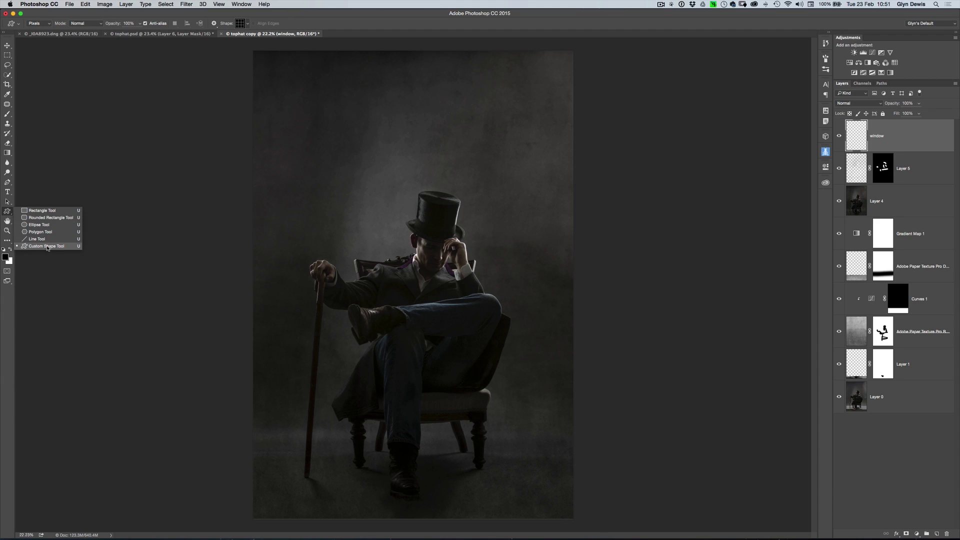
left_click(49, 246)
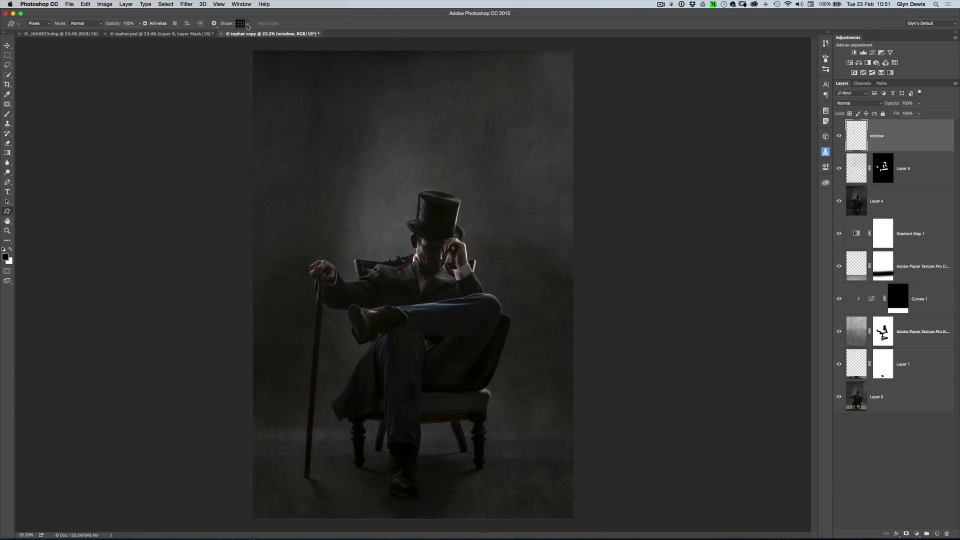
left_click(247, 25)
mouse_move(302, 55)
left_mouse_down()
mouse_move(303, 155)
mouse_move(300, 53)
left_mouse_up()
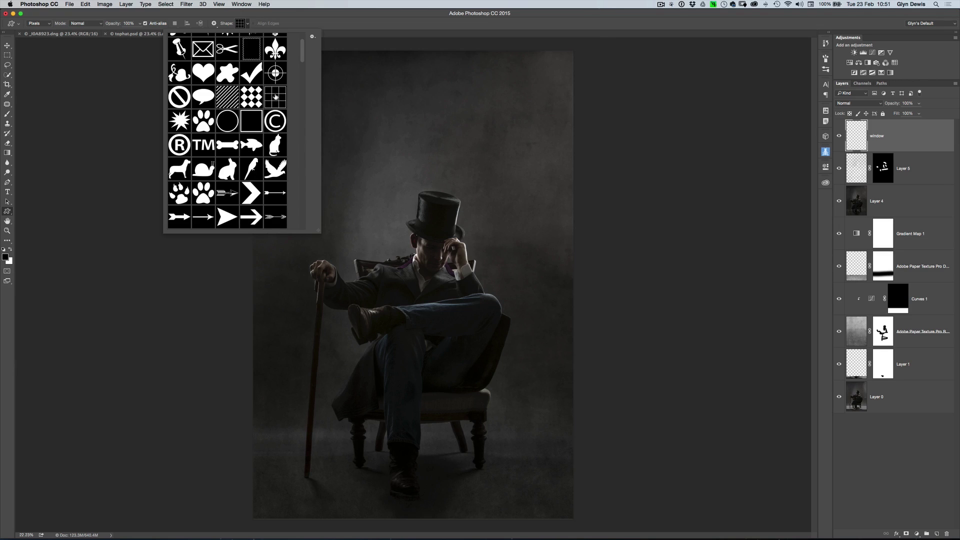
left_click(276, 96)
left_click(395, 22)
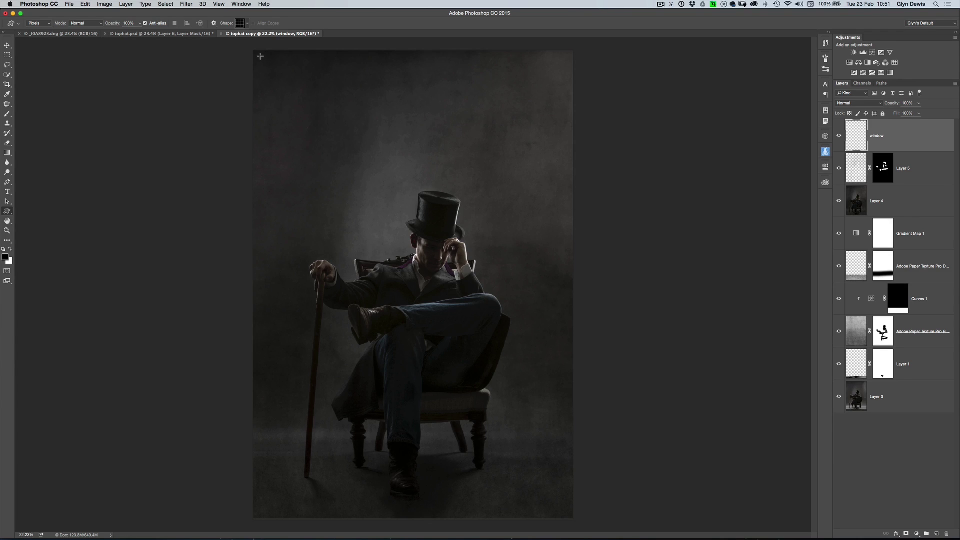
Drag out and resize the black nine-pane window grid over the man's upper body.
left_click_drag(261, 56, 551, 295)
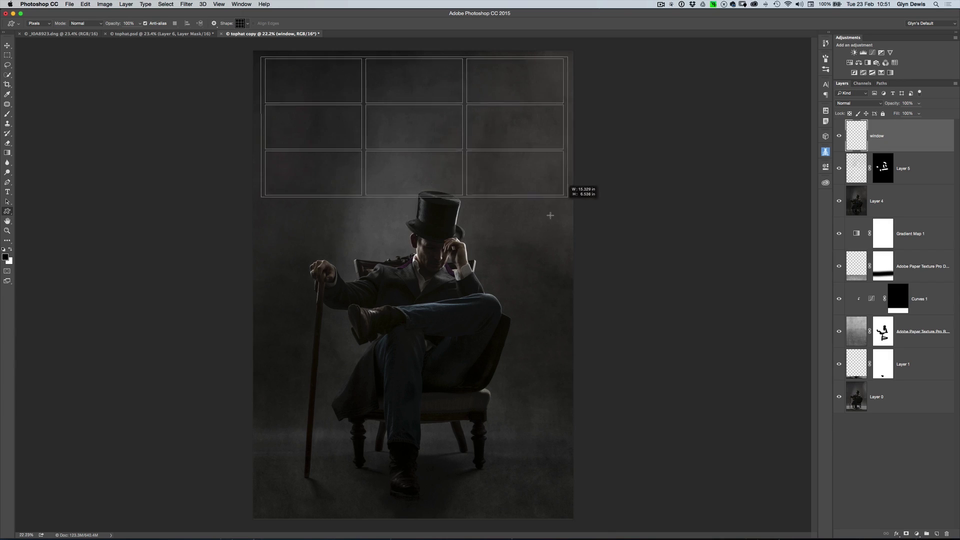
mouse_move(551, 295)
left_mouse_down()
mouse_move(503, 348)
mouse_move(534, 191)
left_mouse_up()
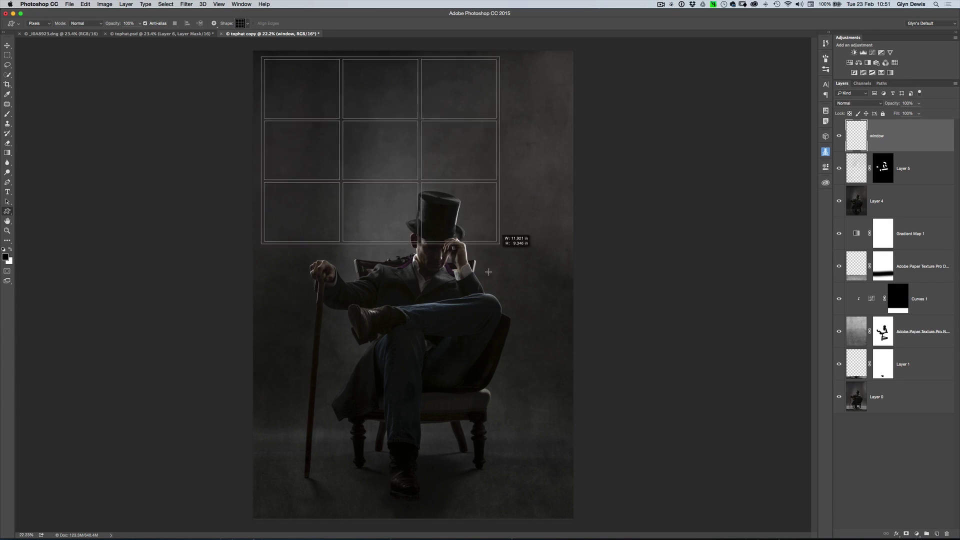
mouse_move(534, 190)
left_mouse_down()
mouse_move(554, 342)
mouse_move(391, 167)
left_mouse_up()
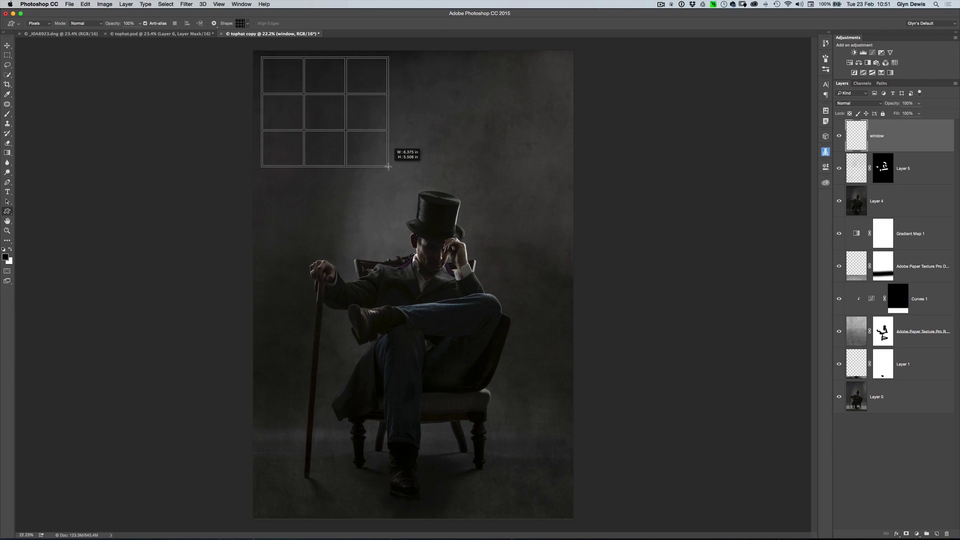
mouse_move(391, 166)
left_mouse_down()
mouse_move(419, 173)
mouse_move(406, 173)
mouse_move(651, 332)
left_mouse_up()
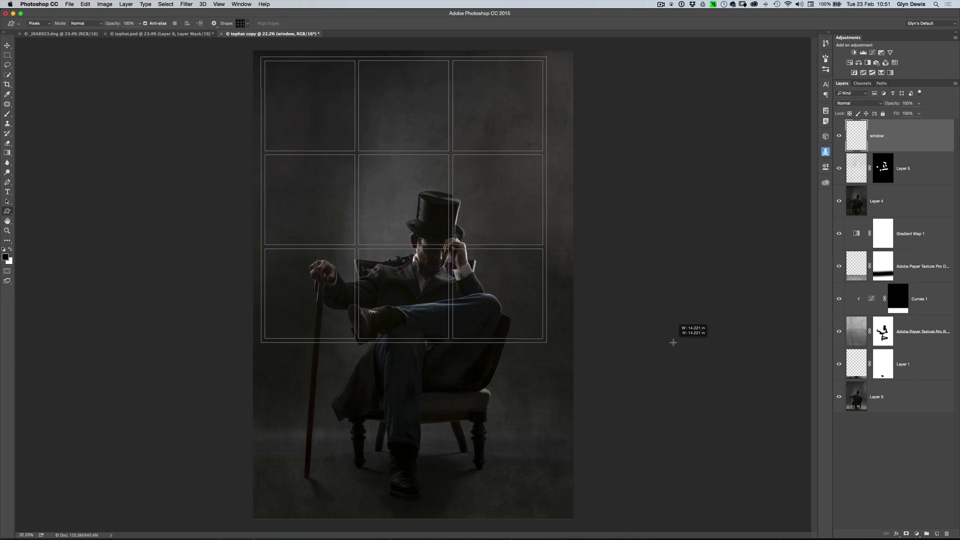
left_click_drag(651, 331, 675, 344)
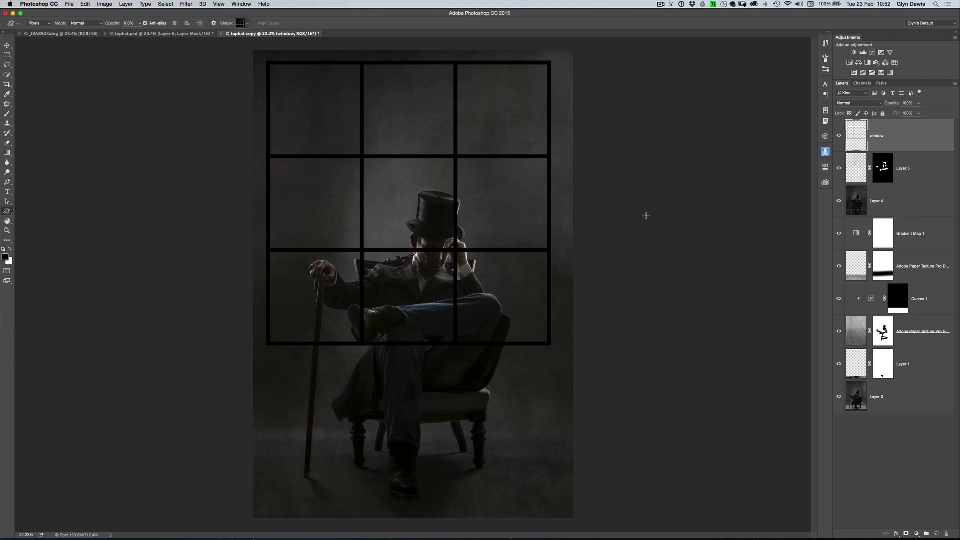
Duplicate the window layer, nudge the copy right twice, and toggle it to compare thickness.
key("ctrl+j")
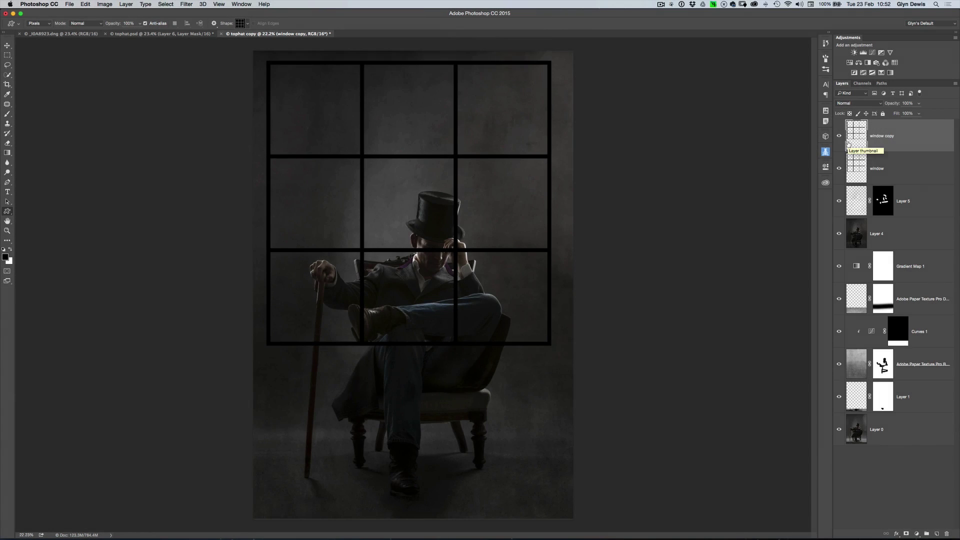
left_click(8, 45)
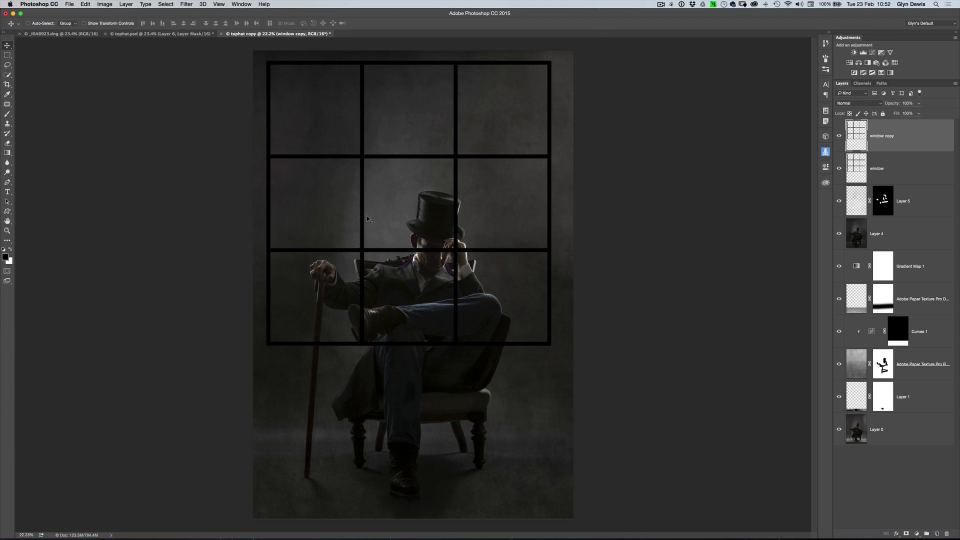
key("Right")
key("Right")
key("Right")
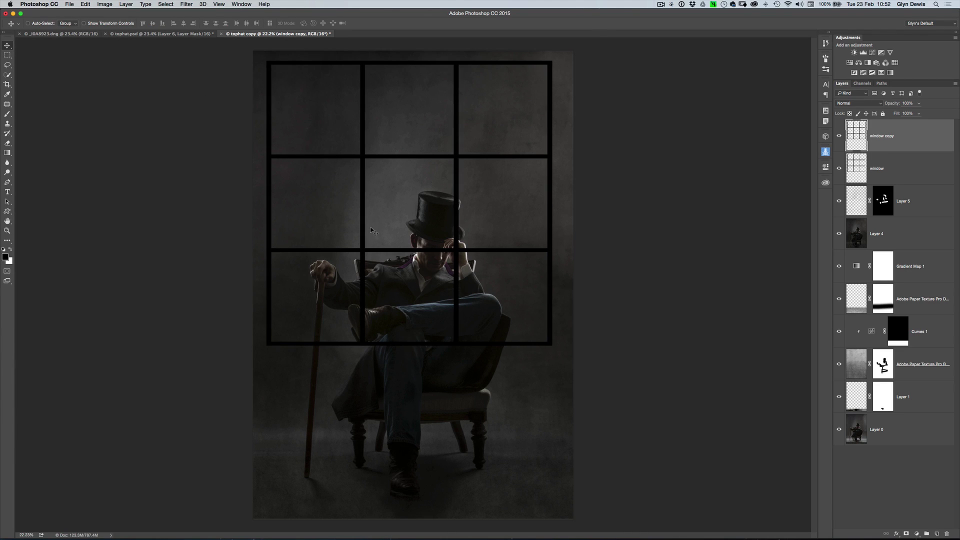
key("Right")
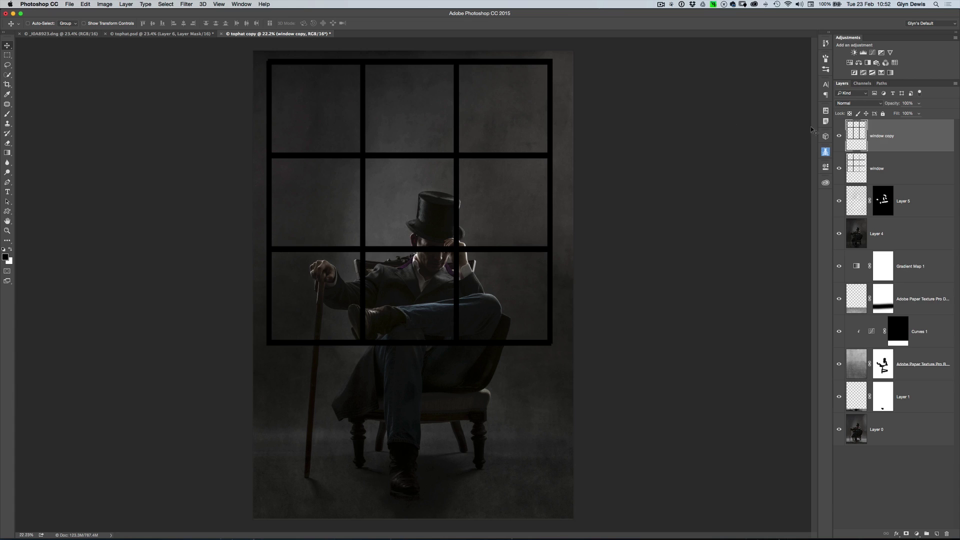
left_click(838, 136)
left_click(838, 135)
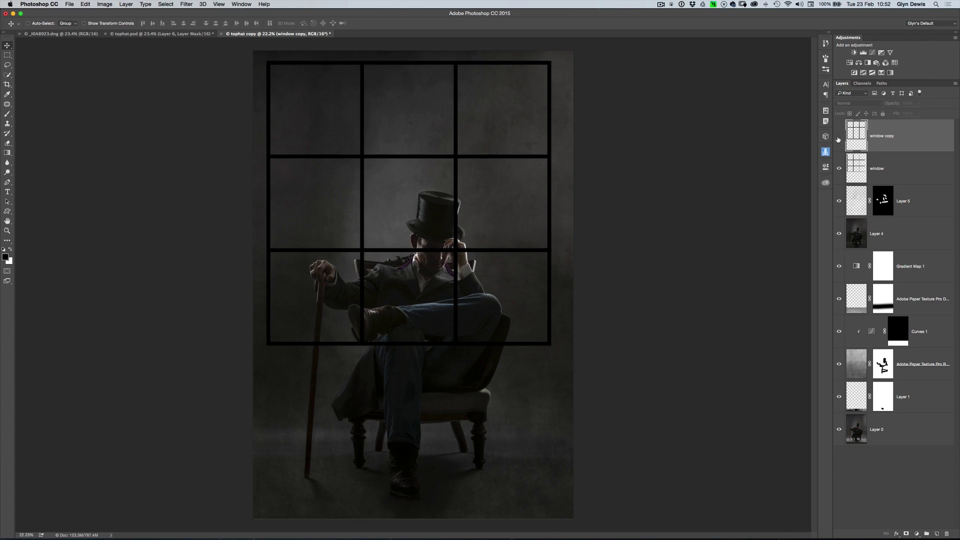
left_click(838, 136)
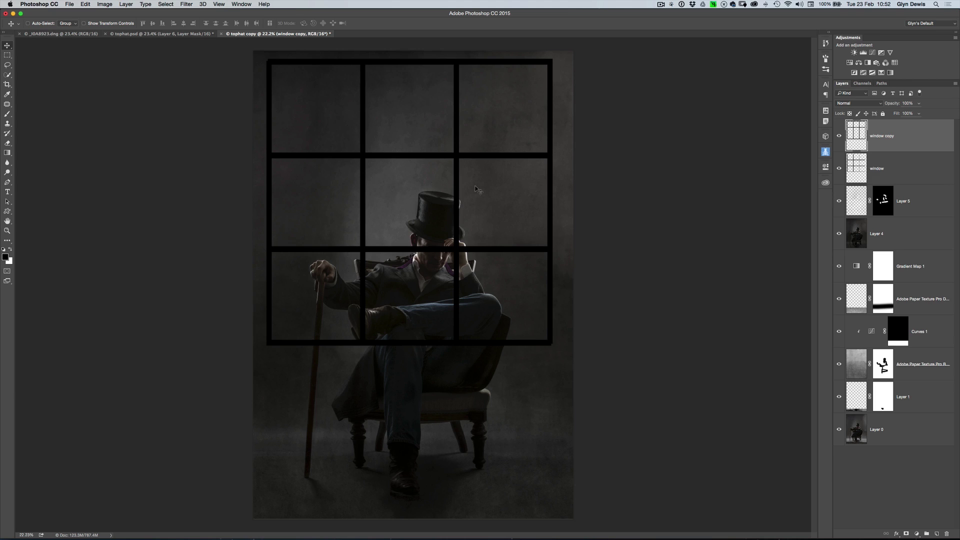
Make a second copy, nudge it right twice and up once, then select all three window layers.
key("super")
key("super")
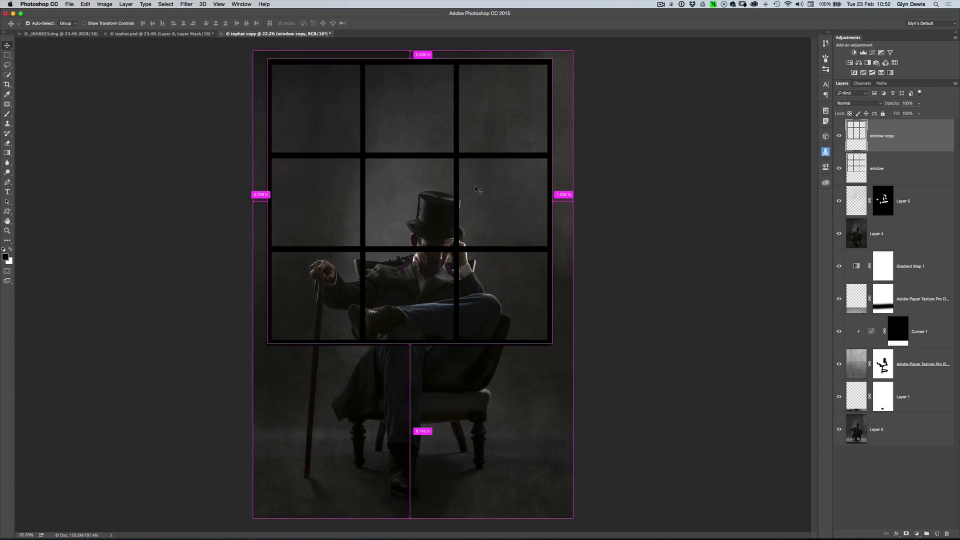
key("super+j")
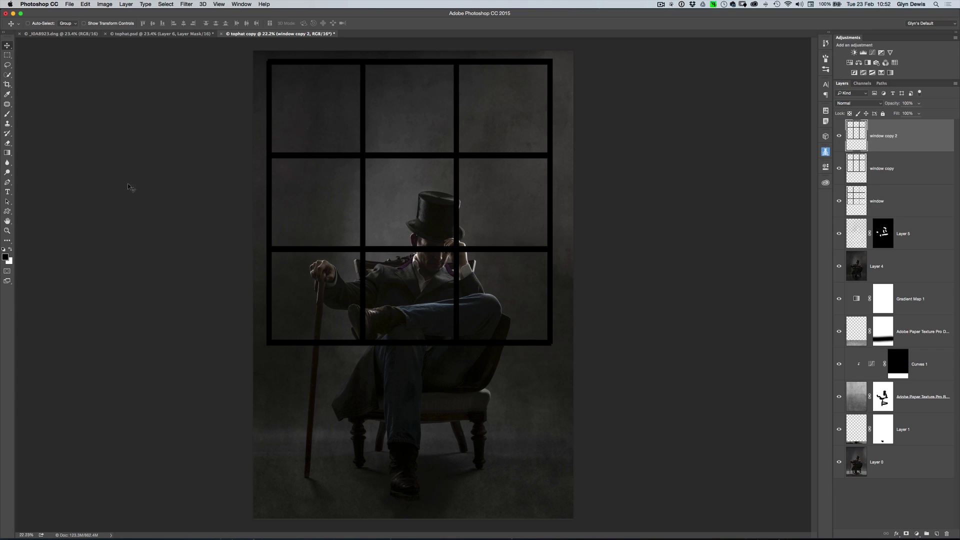
key("Right")
key("Right")
key("Right")
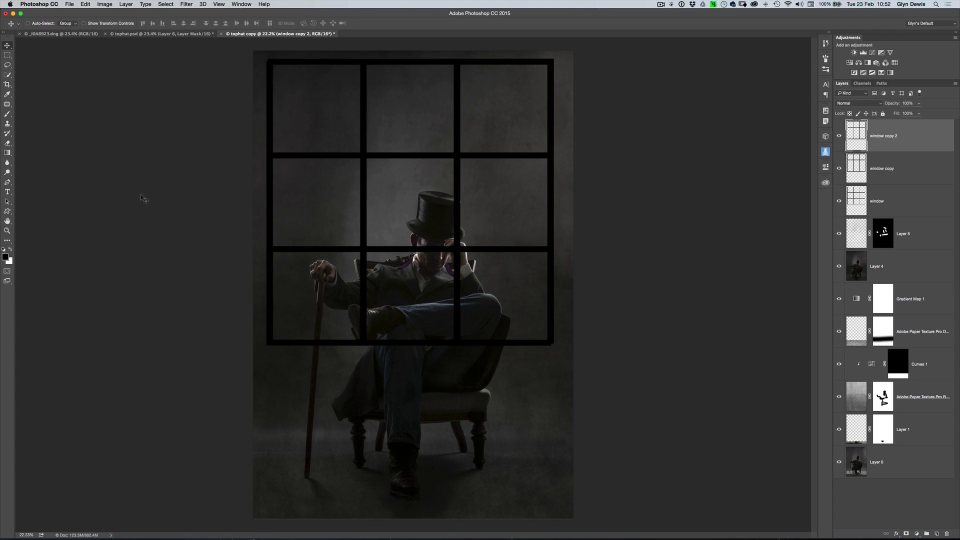
key("Right")
key("Right")
key("Right")
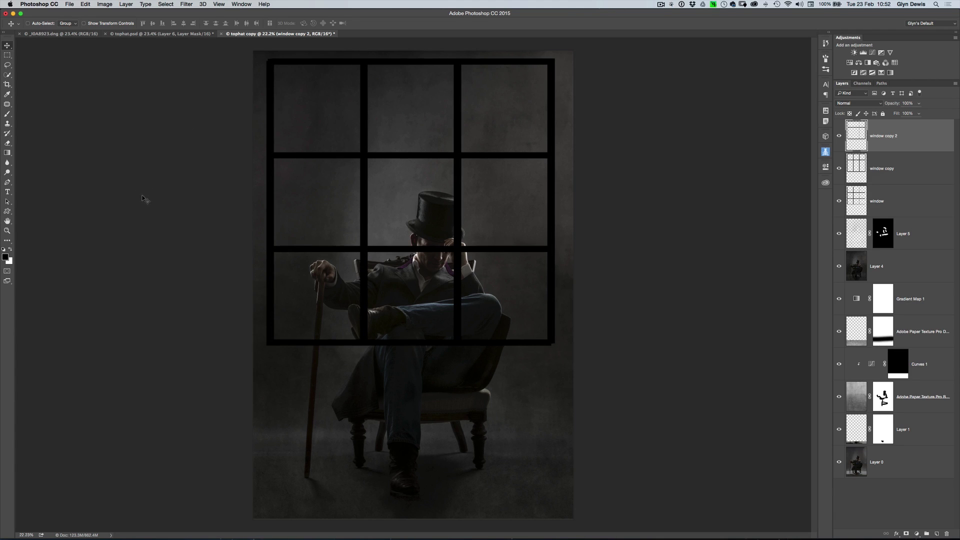
key("Up")
key("Up")
key("Up")
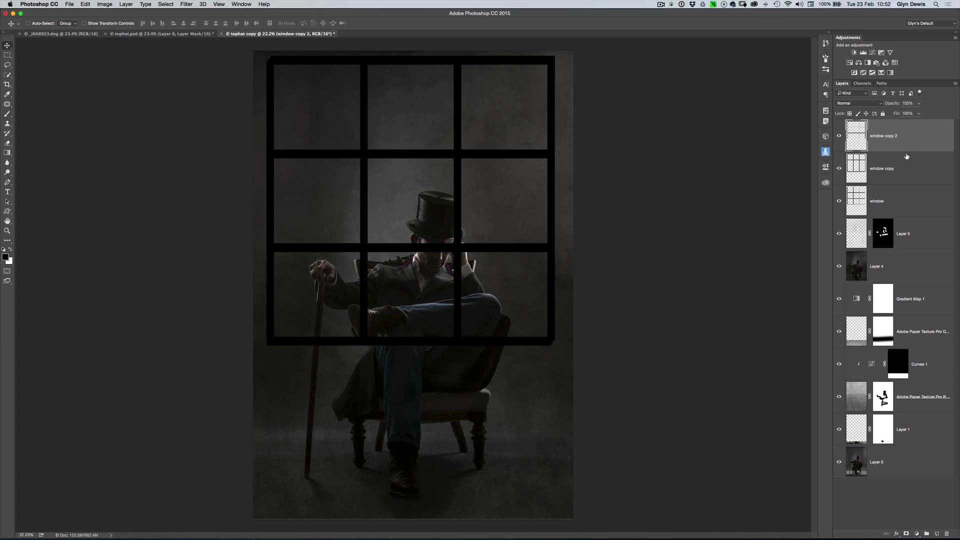
left_click(912, 200, "shift")
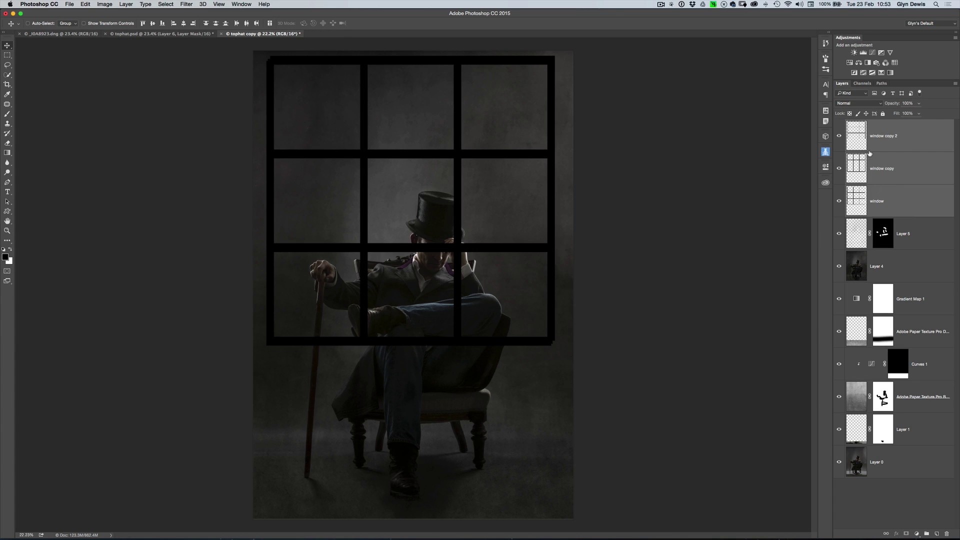
Merge the three selected window layers with Merge Layers from the Layers panel menu.
left_click(955, 85)
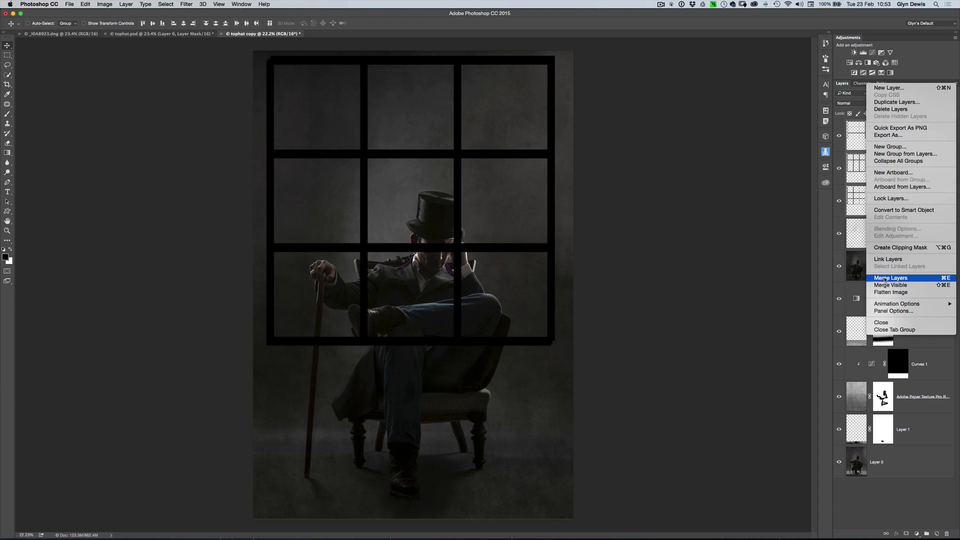
left_click(890, 278)
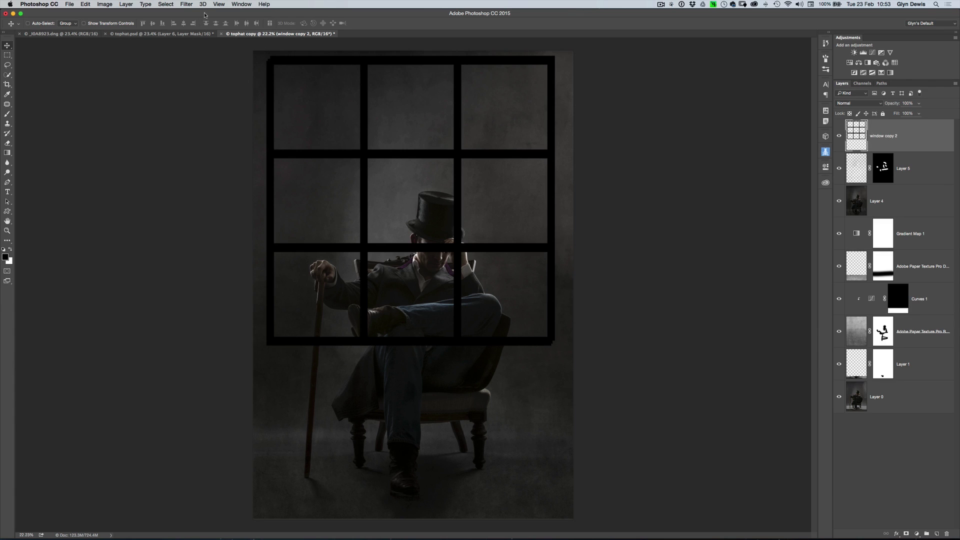
Convert the window layer for Smart Filters and apply a Gaussian Blur of about 153 px.
left_click(187, 5)
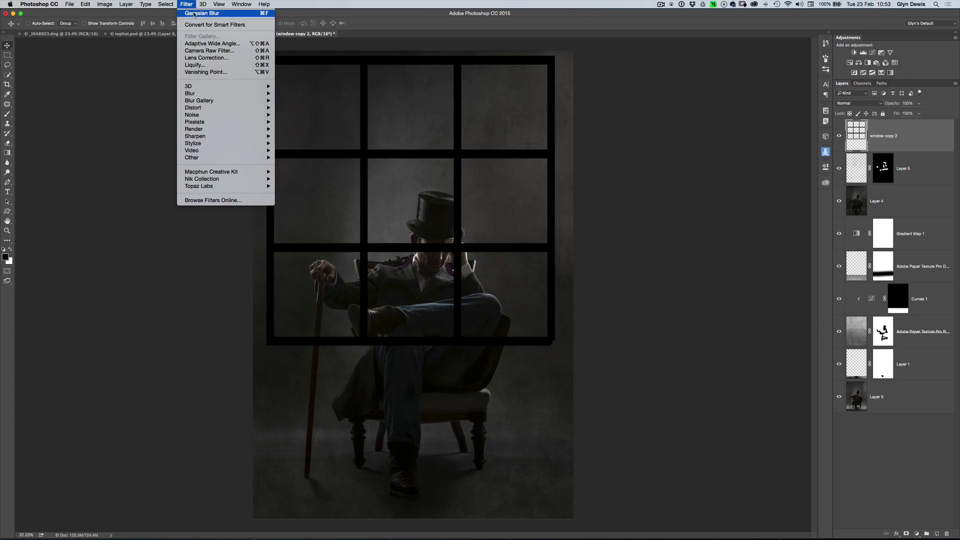
left_click(221, 25)
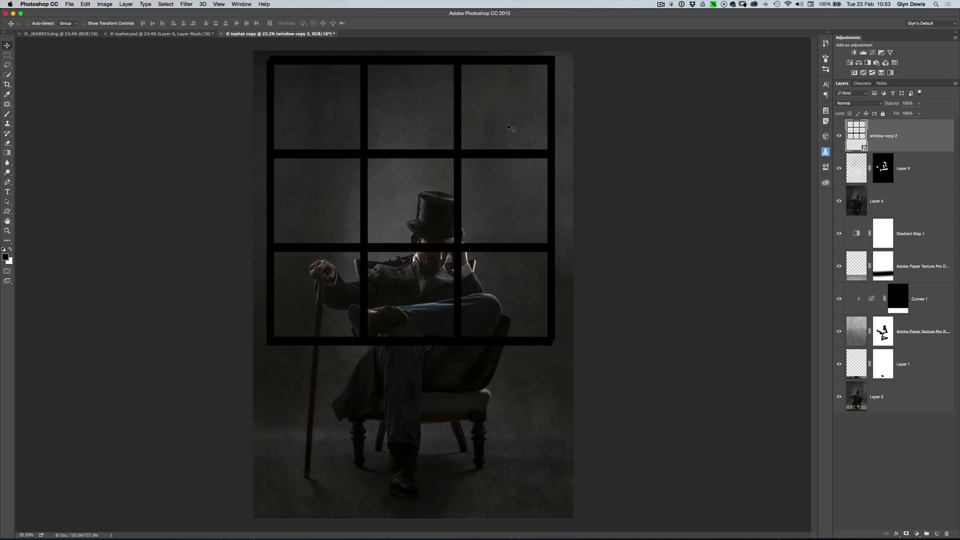
left_click(187, 4)
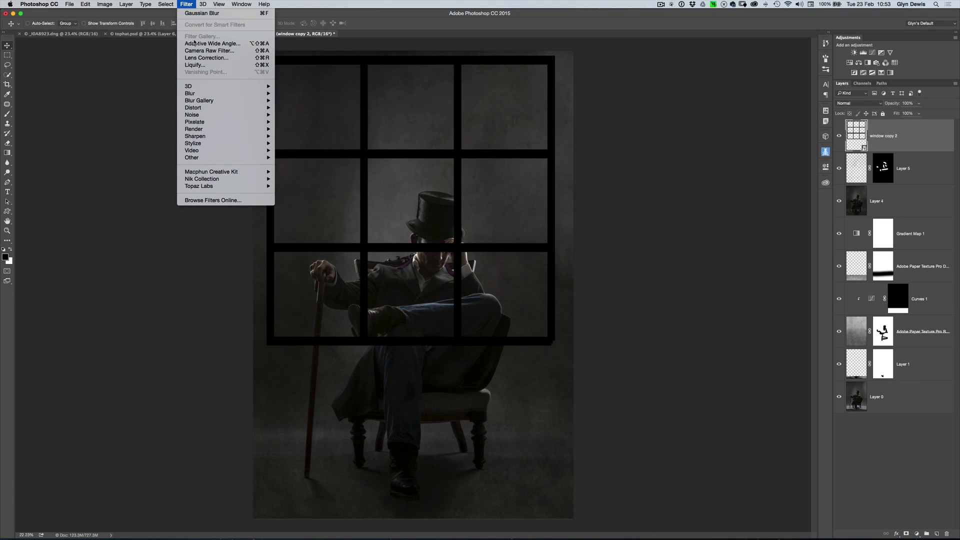
mouse_move(190, 93)
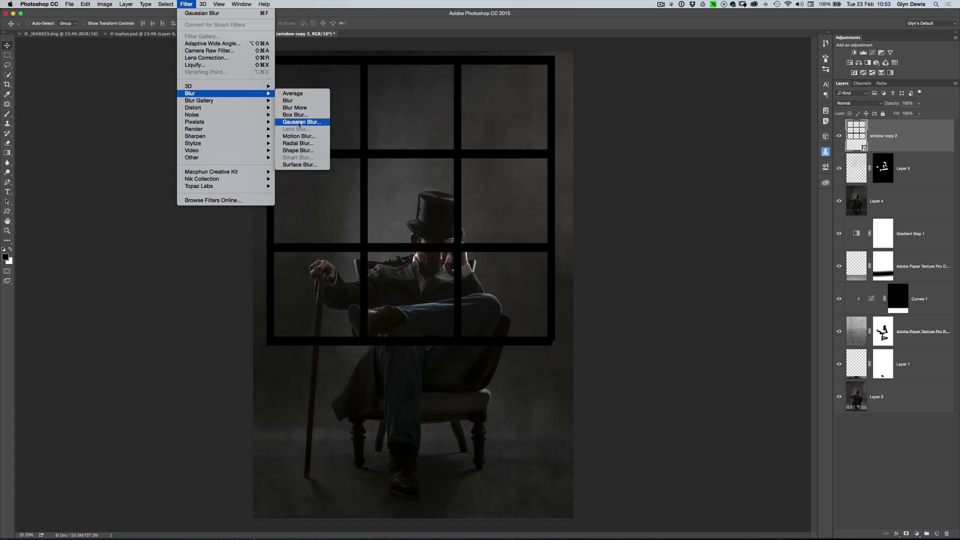
left_click(302, 124)
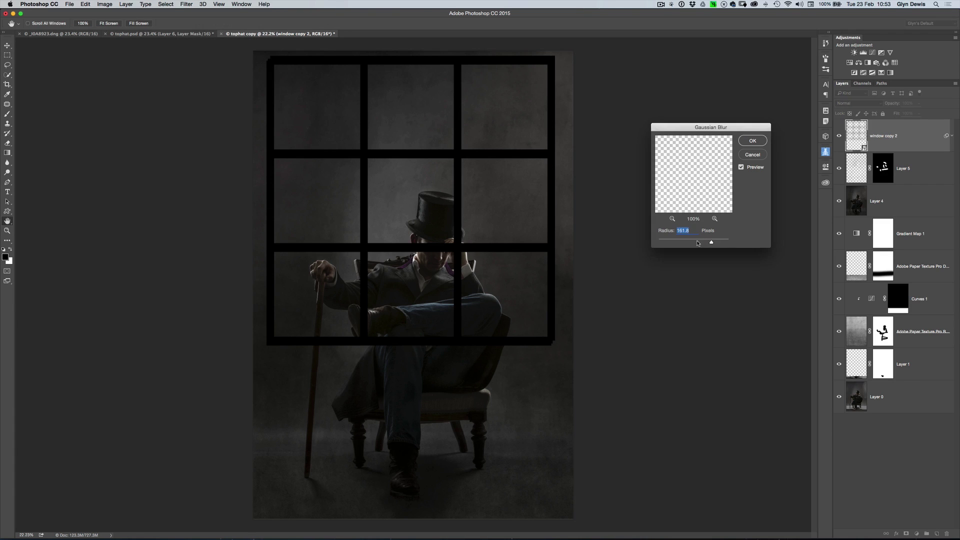
mouse_move(711, 241)
left_mouse_down()
mouse_move(696, 242)
mouse_move(708, 243)
left_mouse_up()
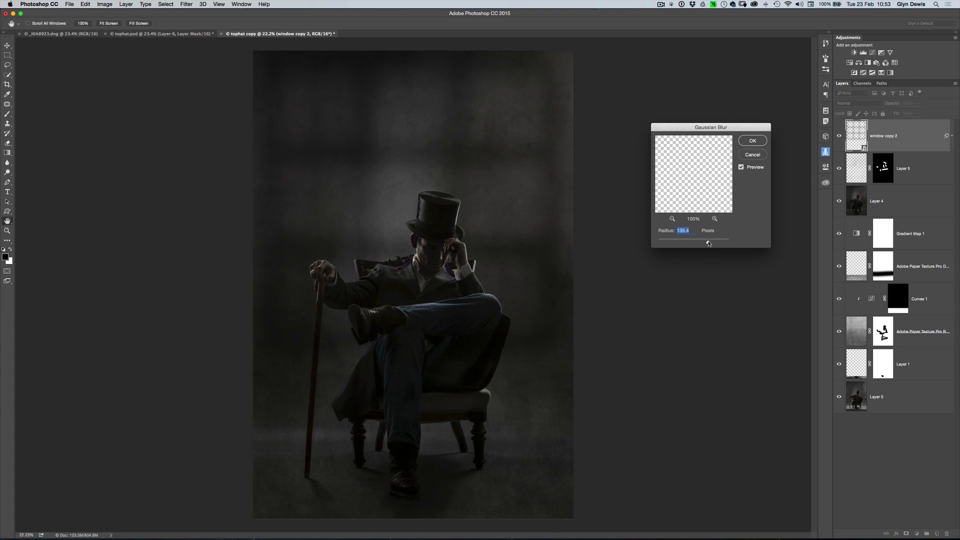
left_click_drag(709, 243, 710, 243)
left_click(753, 142)
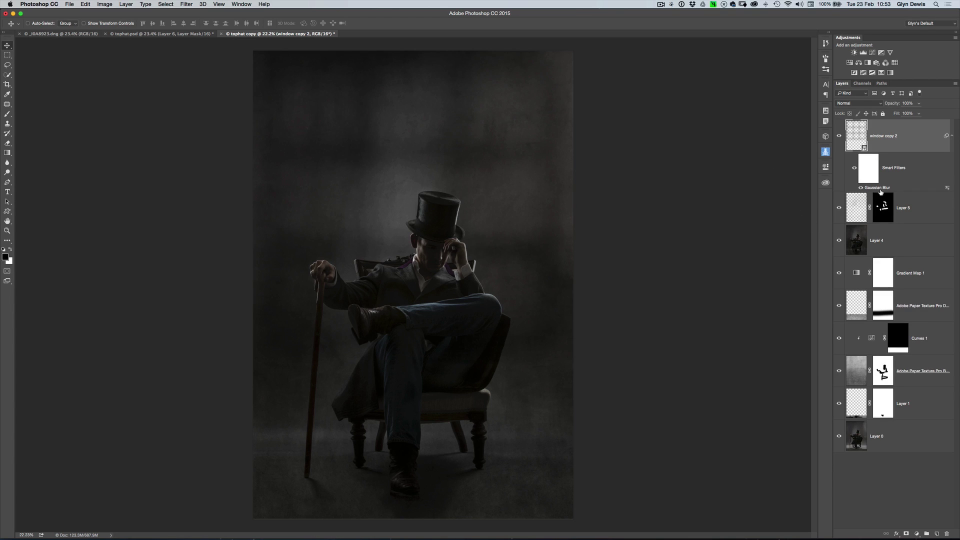
Review the Gaussian Blur settings unchanged, then toggle 'window copy 2' to compare, ending visible.
double_click(879, 188)
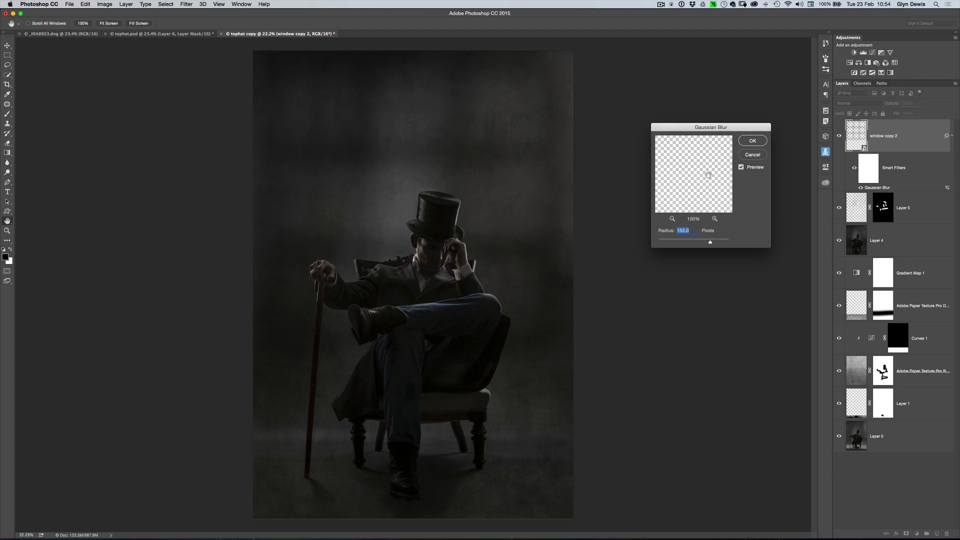
left_click(753, 155)
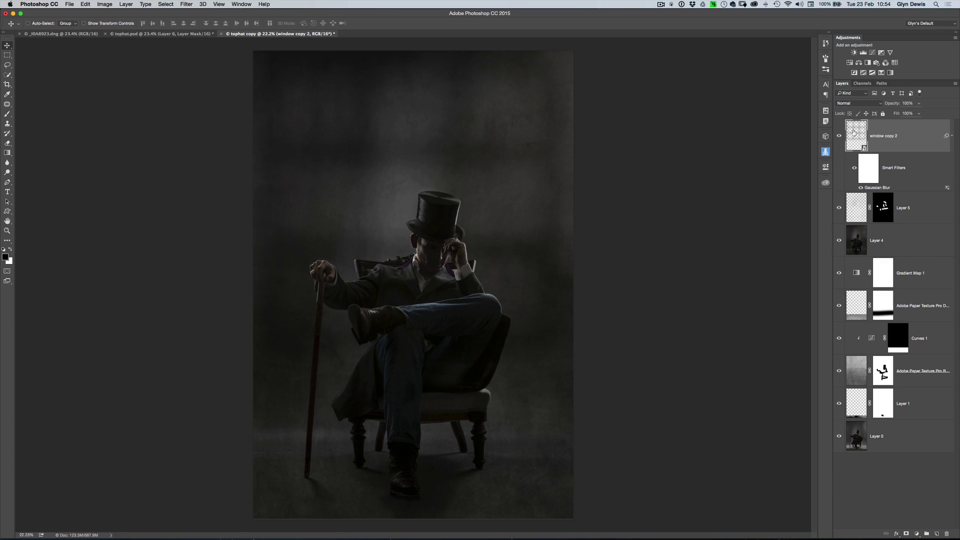
left_click(839, 136)
left_click(840, 136)
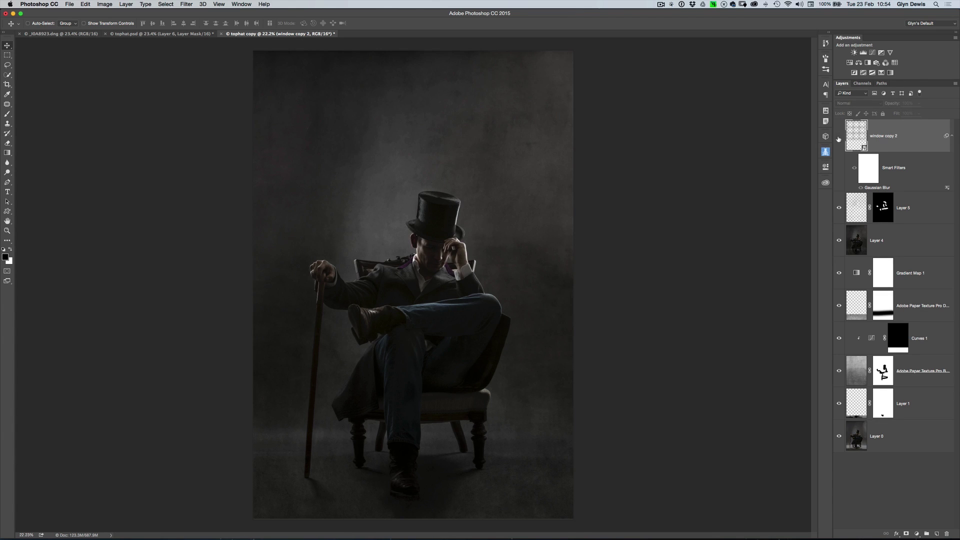
left_click(840, 137)
left_click(839, 137)
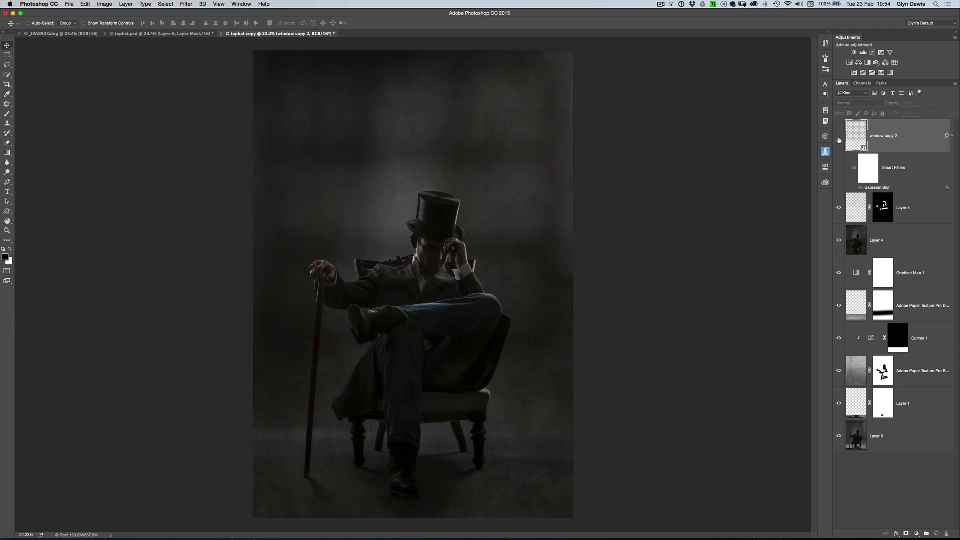
left_click(839, 137)
Add a layer mask to 'window copy 2', turn off brush Shape Dynamics, and paint black over the man.
left_click(906, 533)
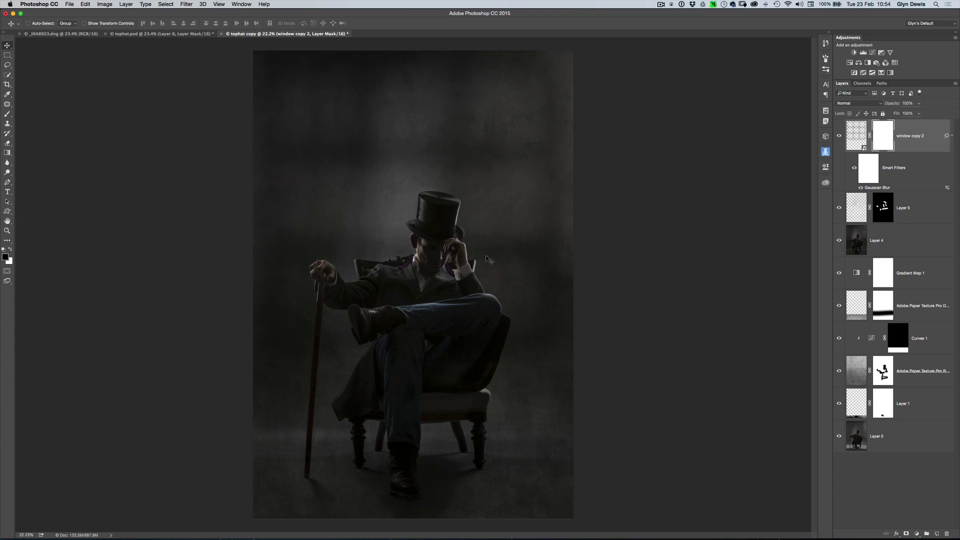
key("b")
left_click(36, 23)
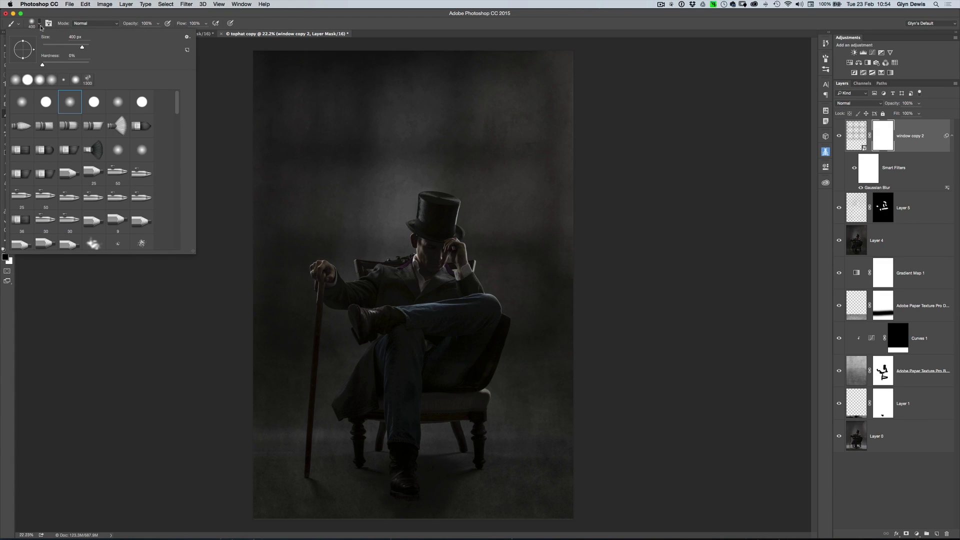
left_click(49, 23)
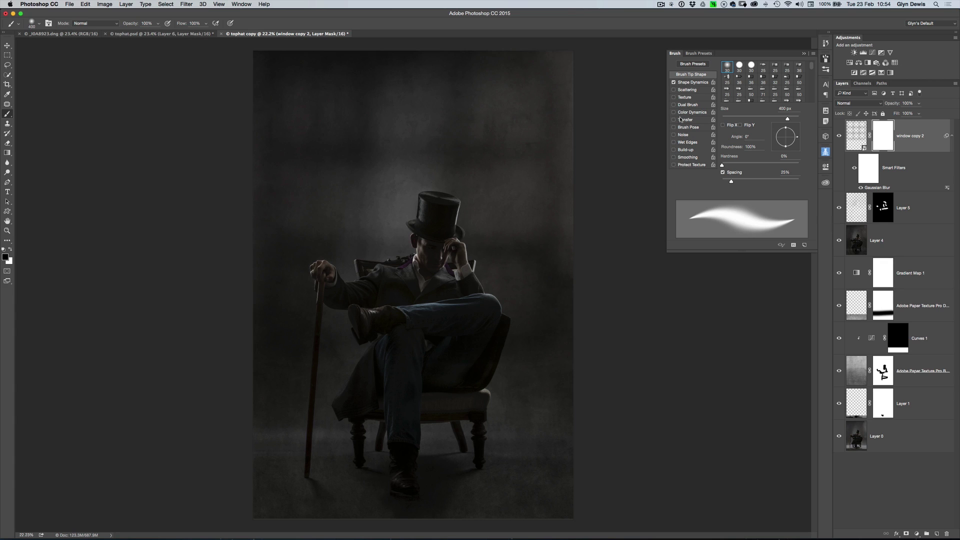
left_click(673, 82)
left_click(804, 54)
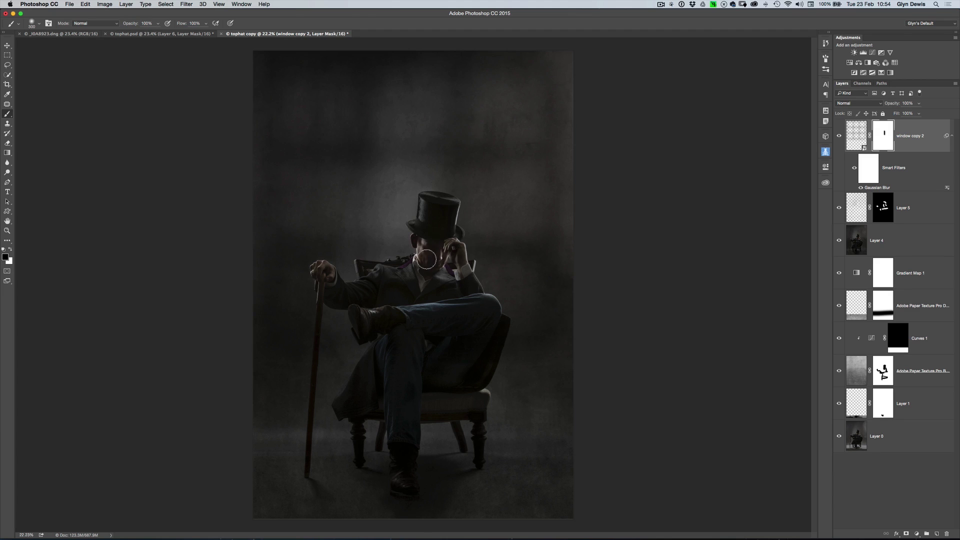
left_click_drag(436, 248, 352, 293)
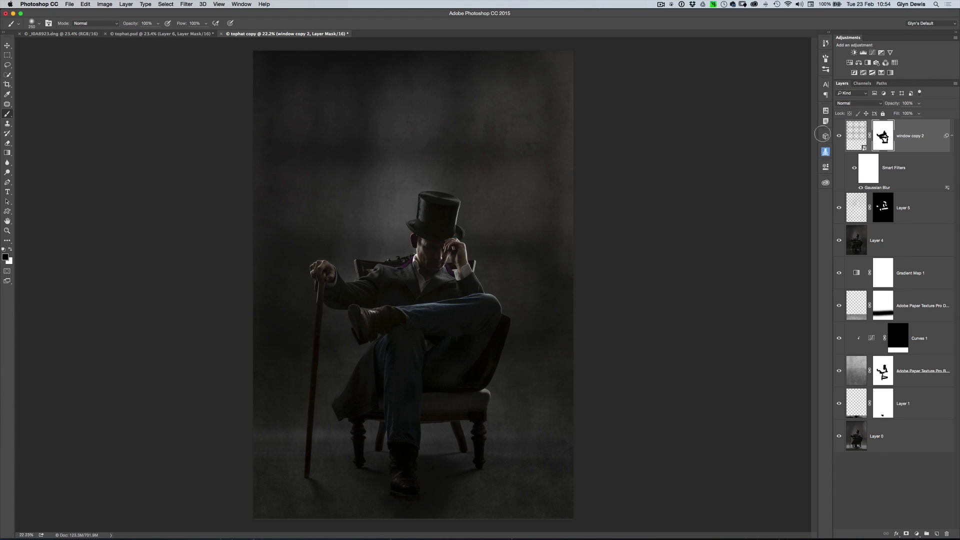
left_click(840, 136)
Lower the window shadow layer's opacity, toggling its visibility to compare the result.
left_click(839, 136)
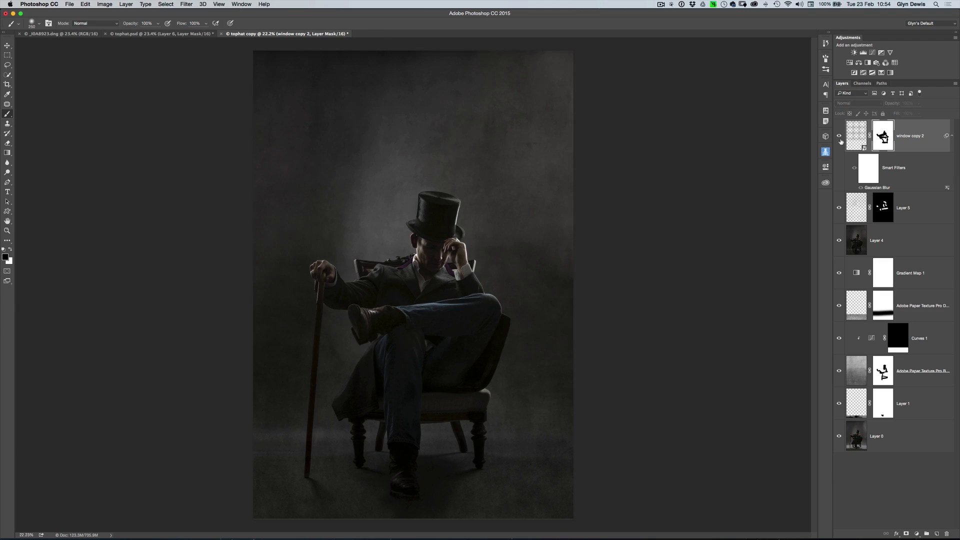
left_click_drag(896, 103, 885, 104)
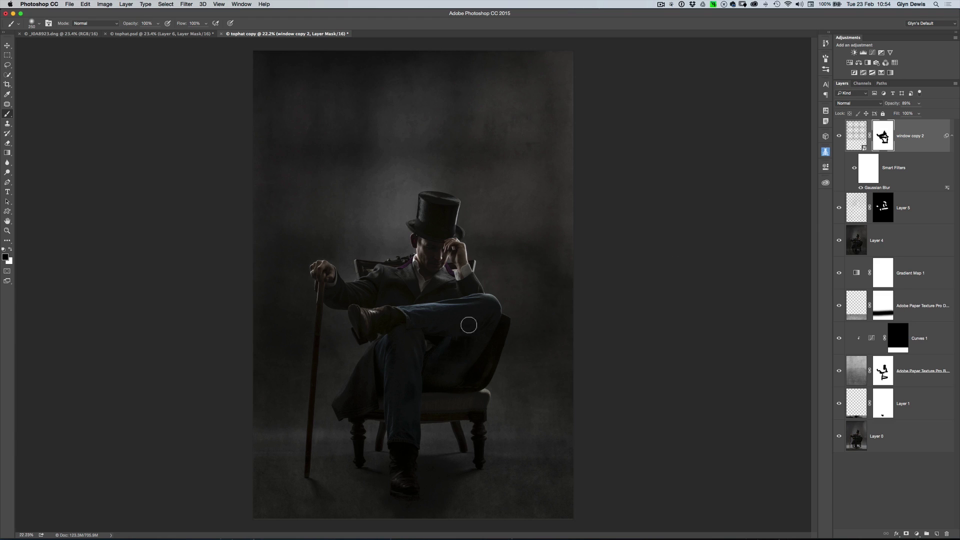
left_click(839, 136)
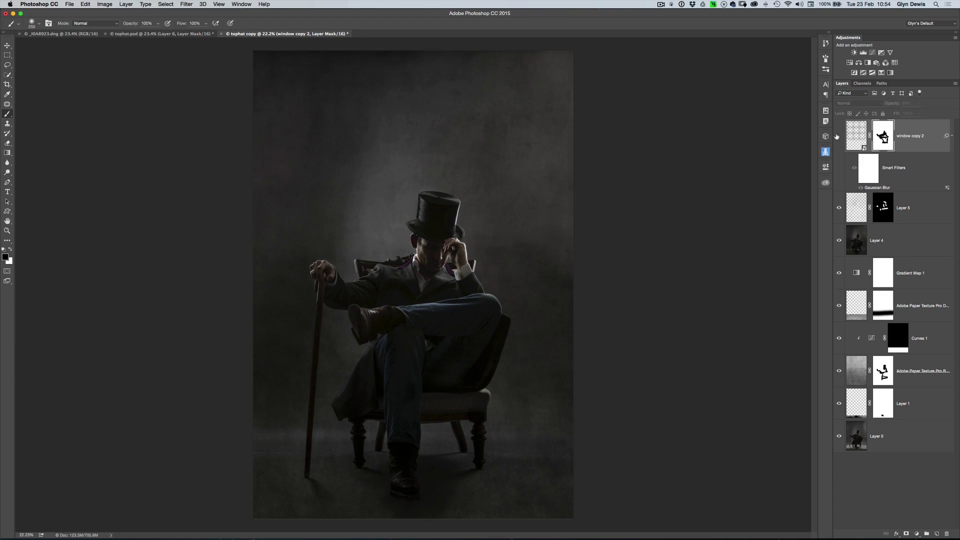
left_click(839, 136)
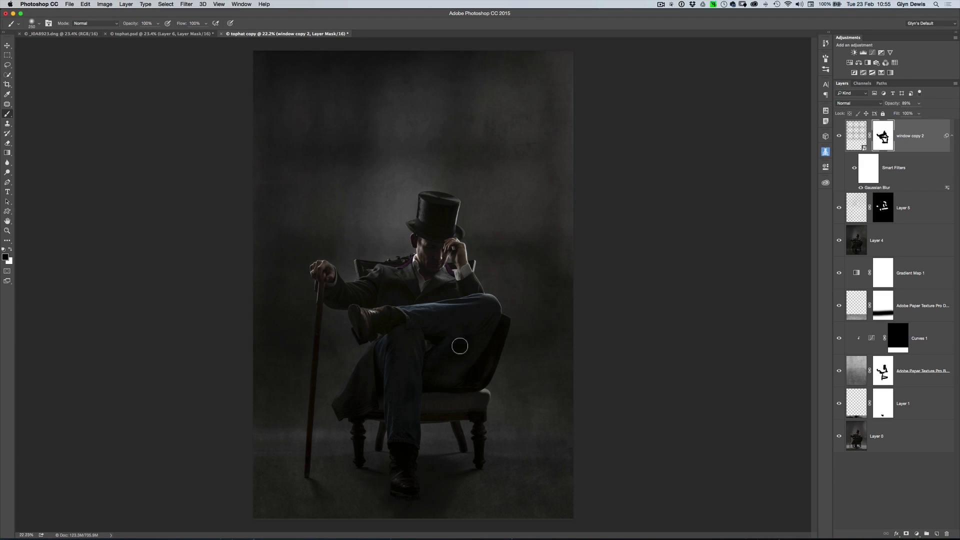
left_click(838, 135)
With a larger brush, paint black on the mask to clear the shadow near the chair.
right_click(387, 166)
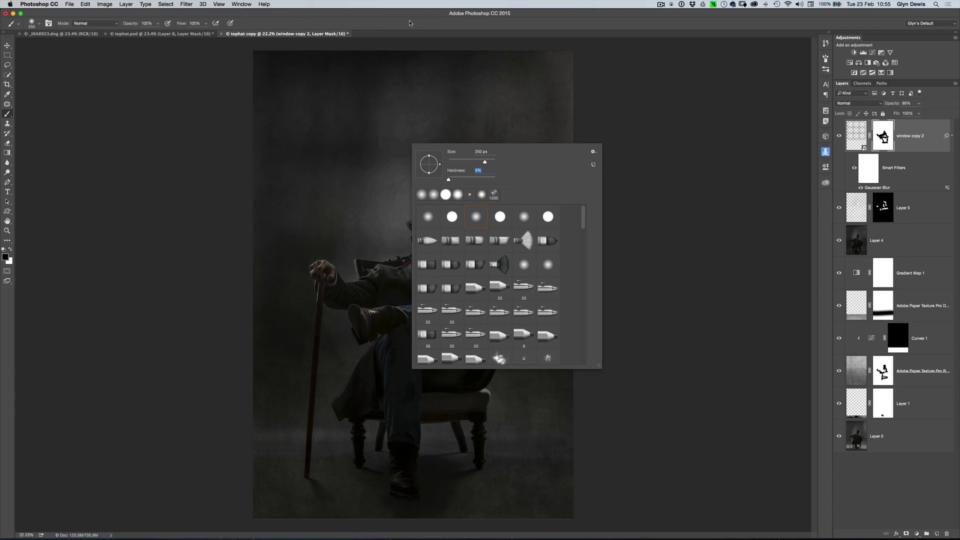
key("Return")
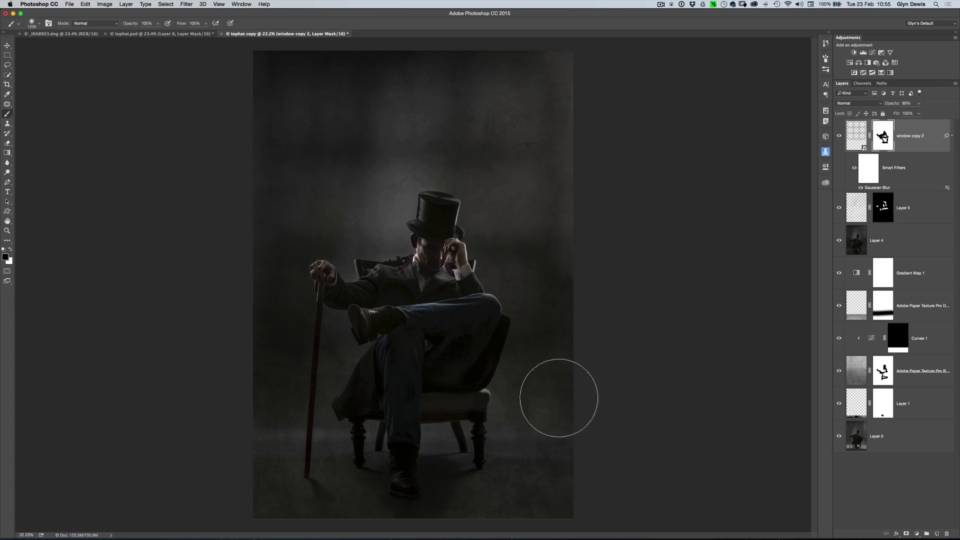
left_click_drag(520, 392, 497, 392)
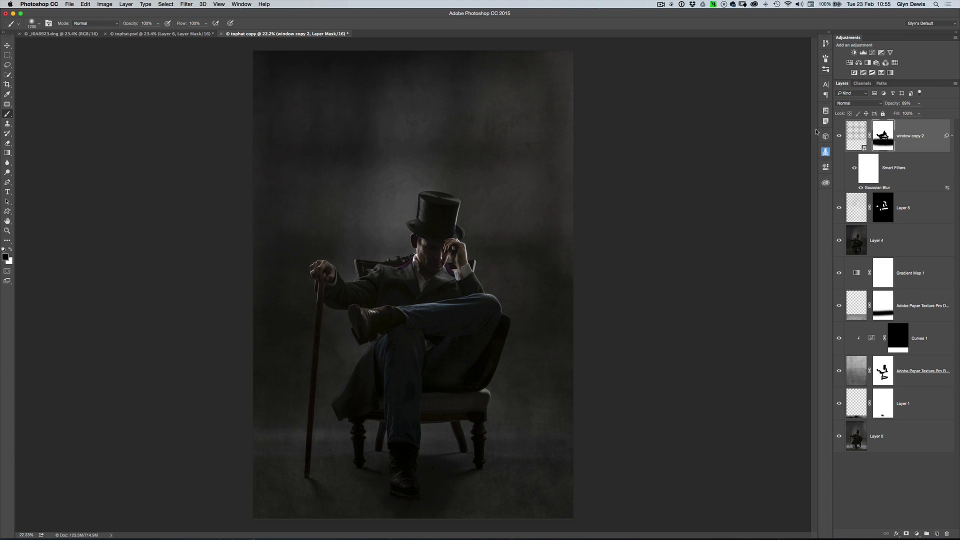
left_click(840, 136)
left_click(839, 136)
Select the Rectangular Marquee tool, then switch to Google Chrome showing Glyn Dewis's website.
key("m")
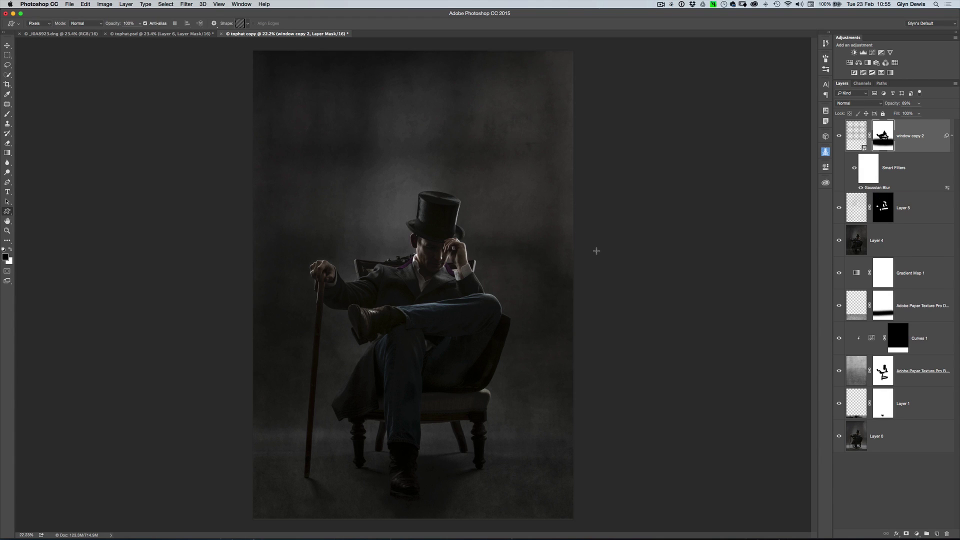
key("super+Tab")
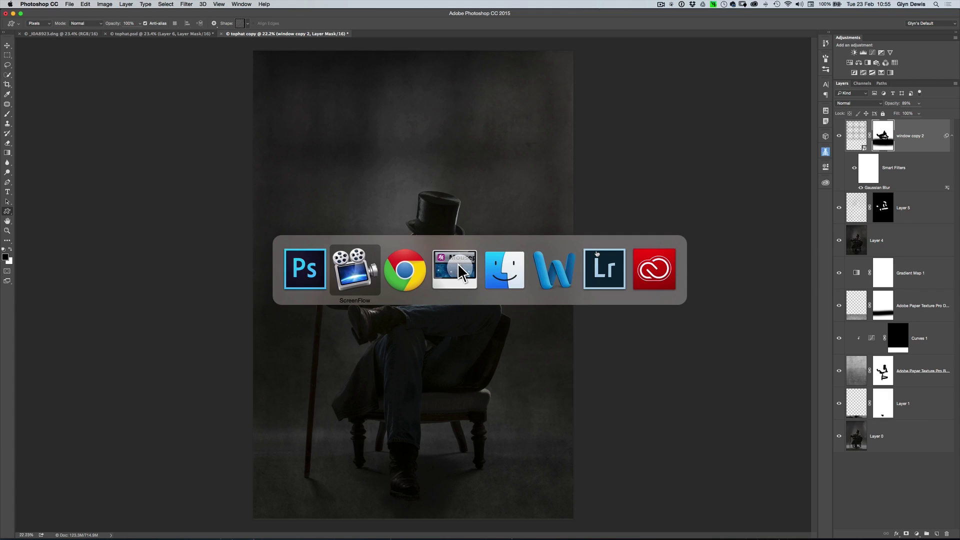
key("super+Tab")
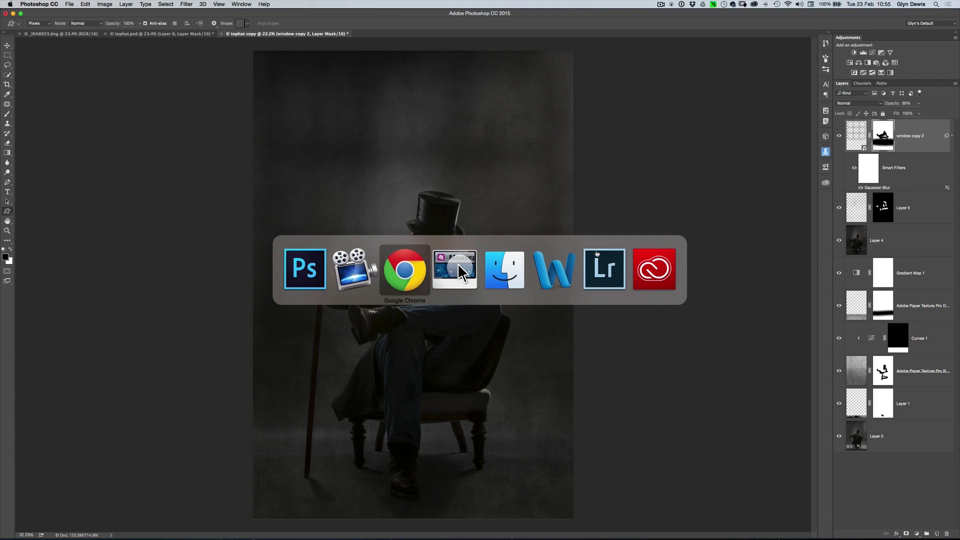
key("super")
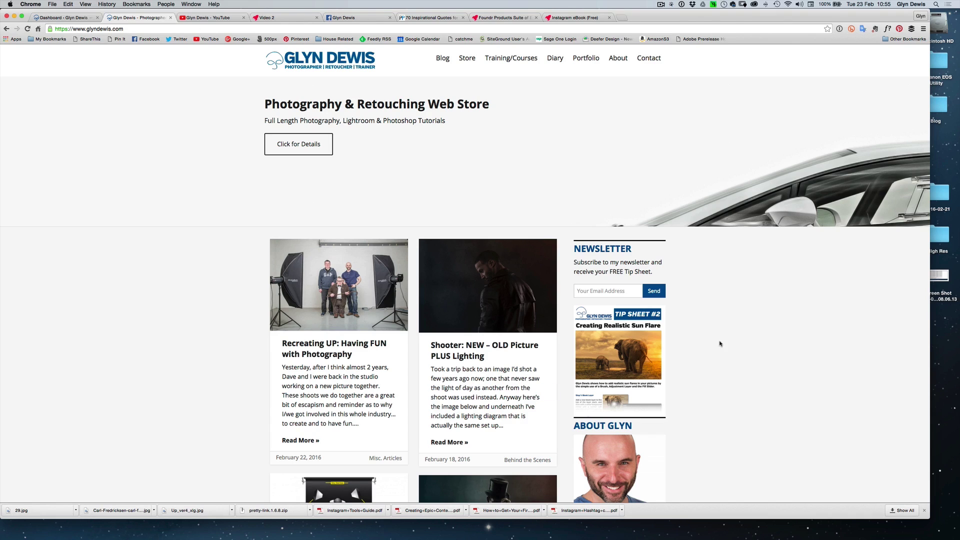
scroll(593, 311, "down", 1)
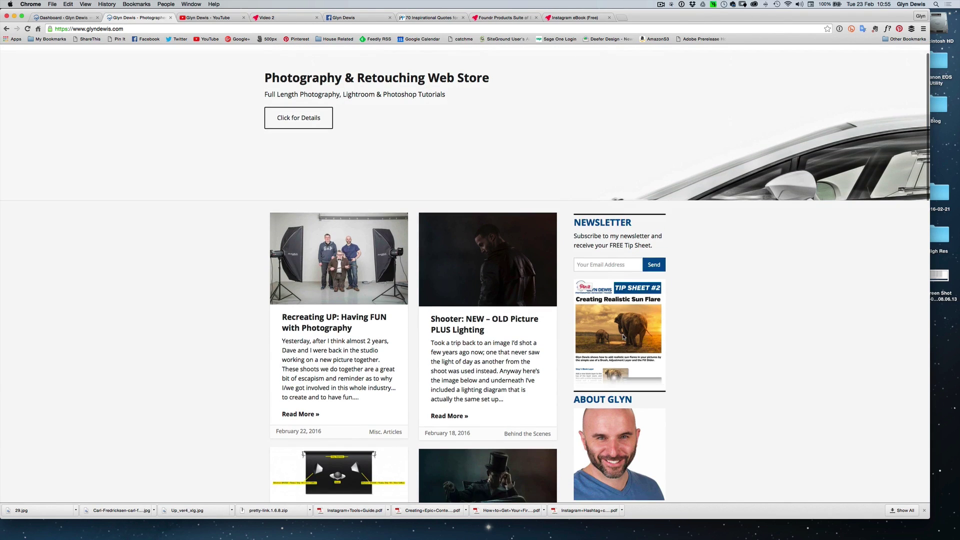